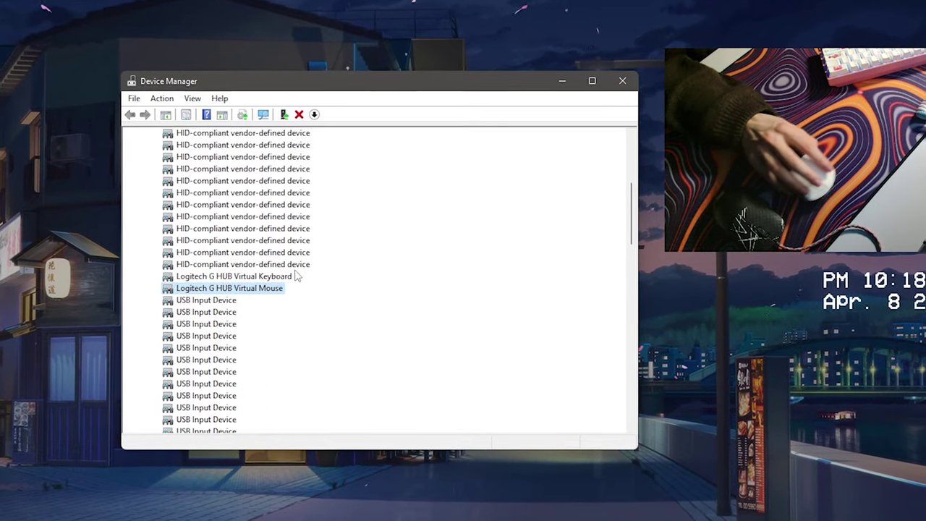
Step: Lower the mouse report rate from 1000 to 500 per second on the Sensitivity (DPI) page
scroll(297, 275, down, 5)
scroll(234, 357, up, 6)
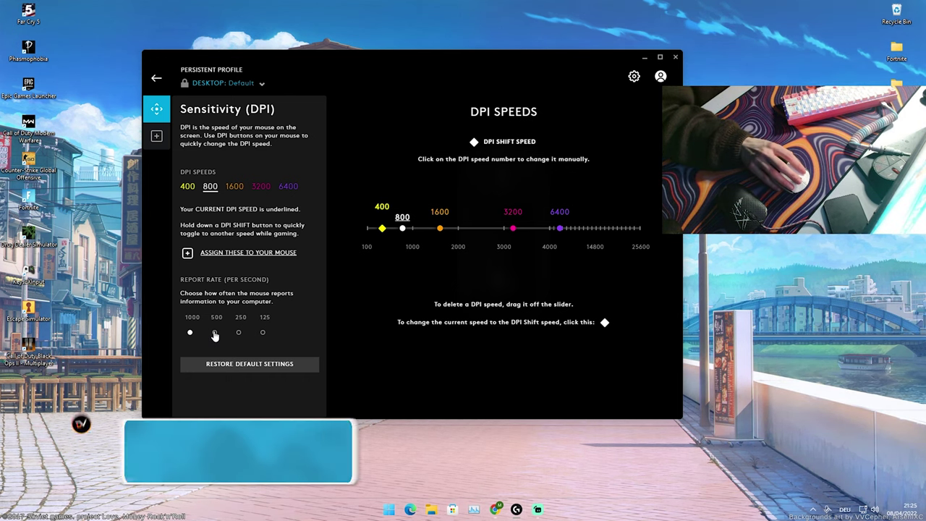
click(215, 336)
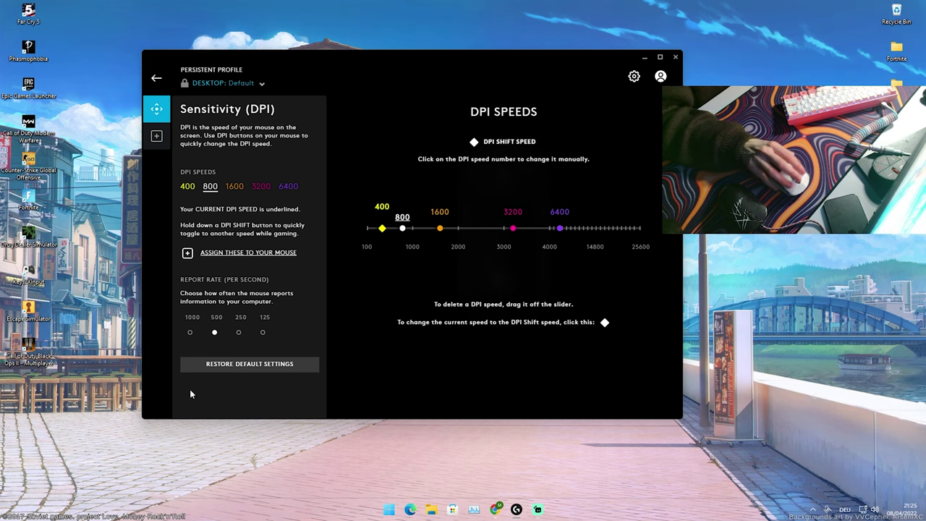
Step: Restore the 1000 per second report rate and bring the Mouse Rate Checker page forward
click(190, 333)
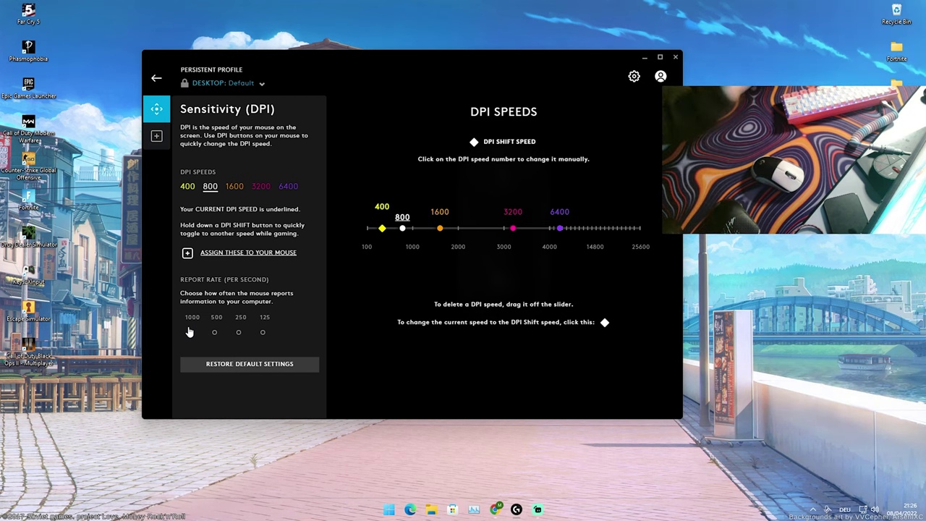
click(501, 511)
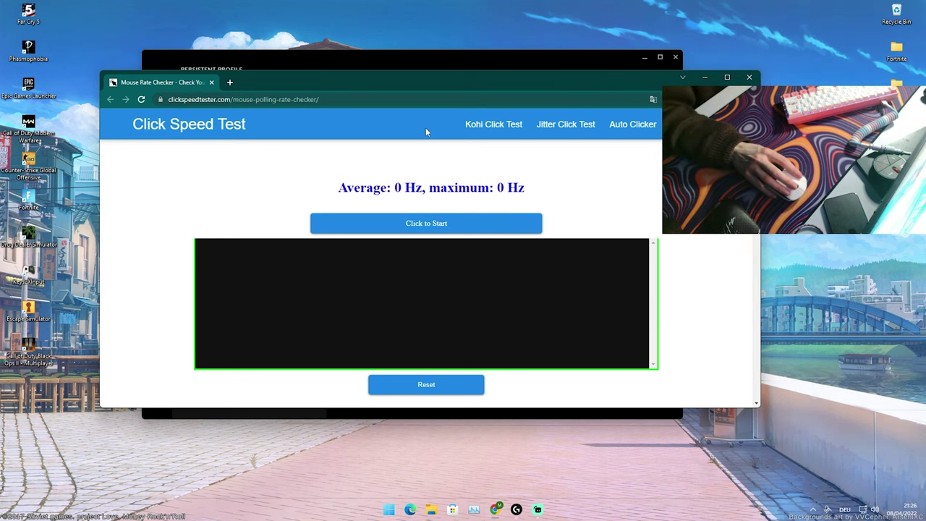
Step: Run the polling-rate test twice, confirming about 1000 Hz and resetting after each, then return to G HUB
click(426, 224)
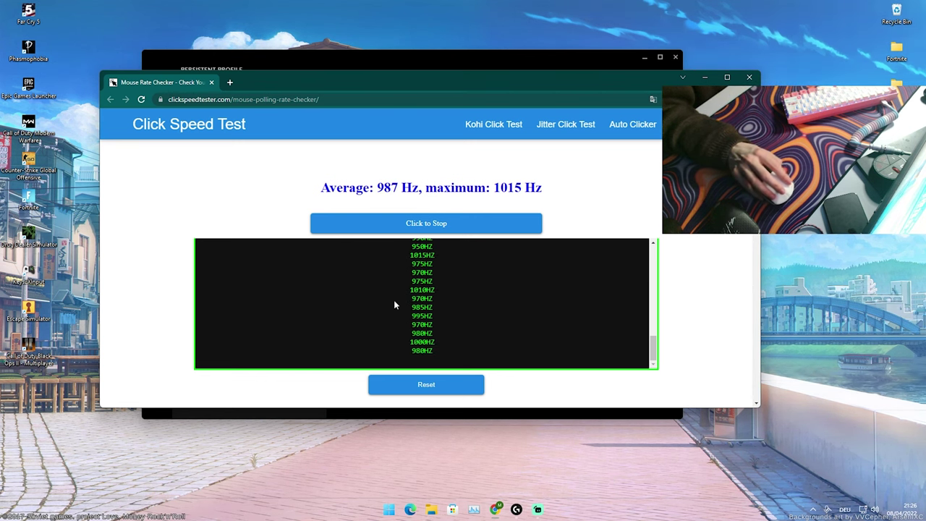
click(424, 384)
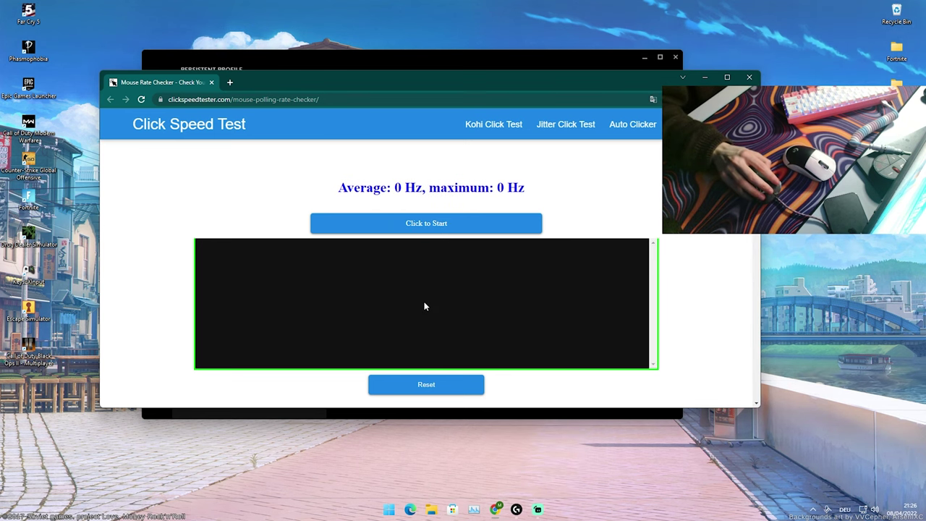
click(422, 230)
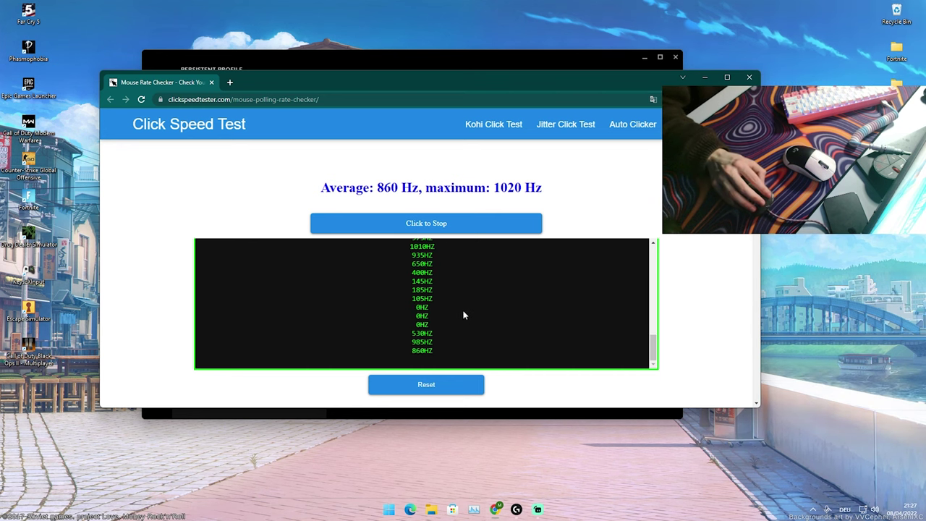
click(434, 384)
click(486, 67)
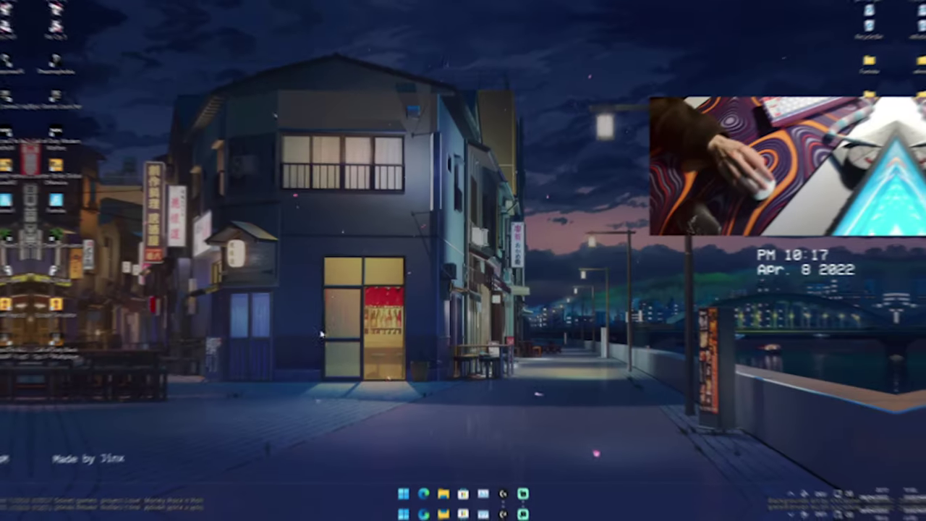
Step: Launch Device Manager via a 'dive' search and expand Human Interface Devices to the G HUB Virtual Mouse
key(super)
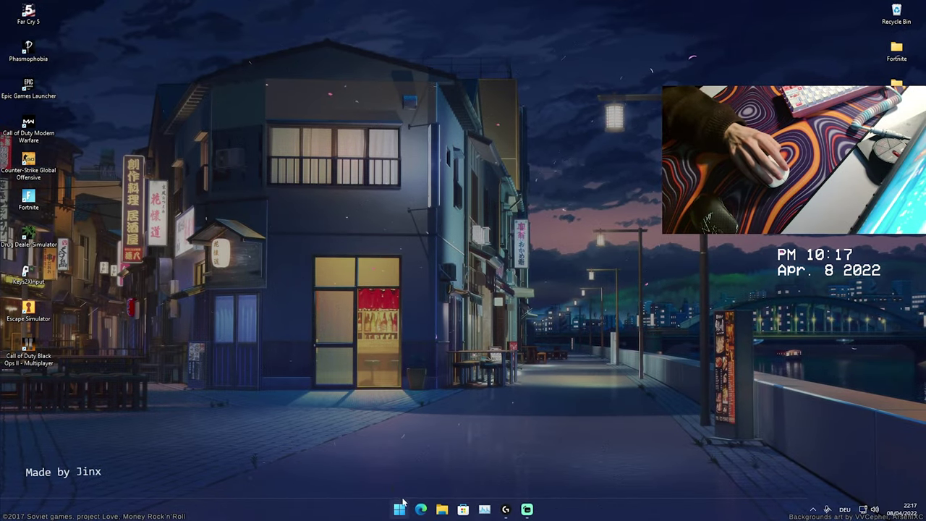
text(dive)
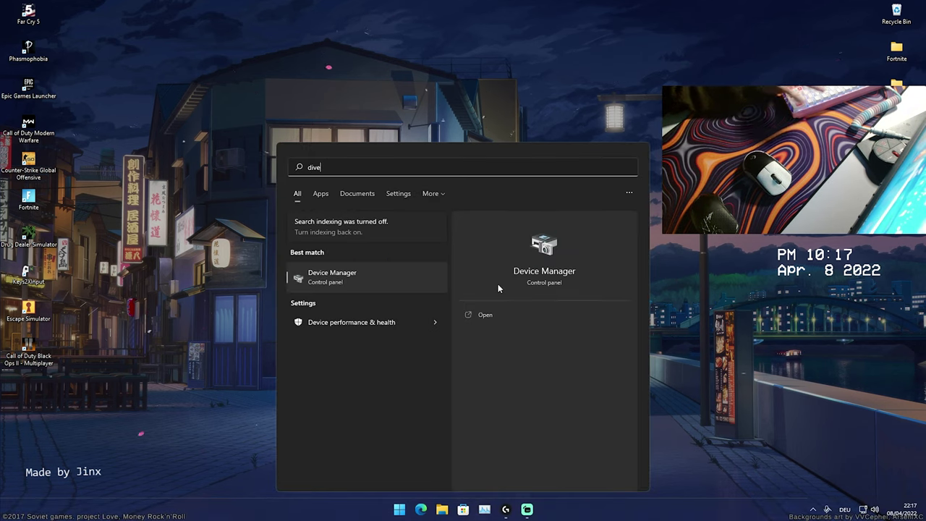
click(329, 279)
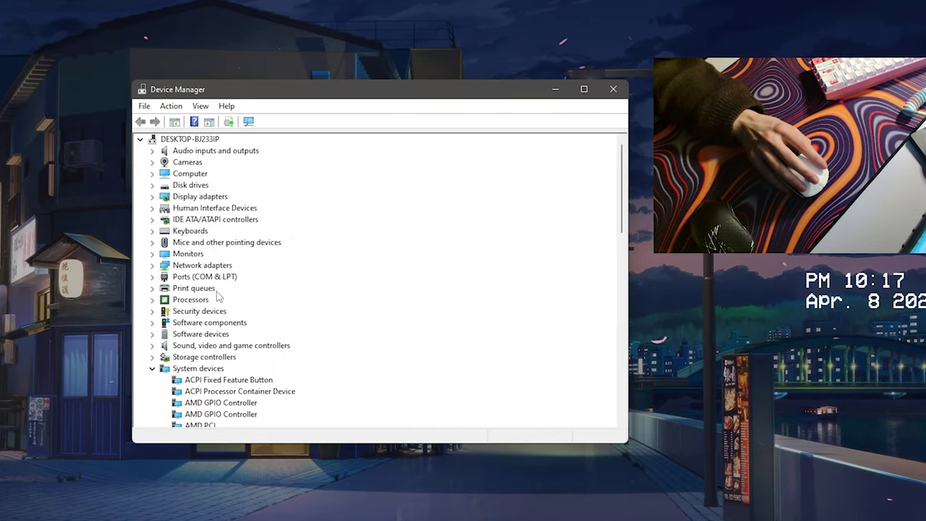
click(152, 209)
scroll(304, 331, down, 4)
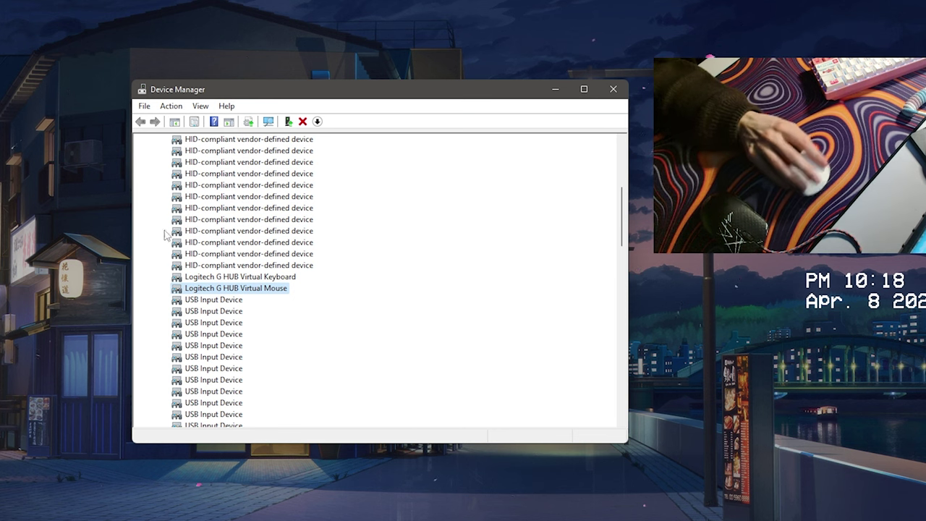
Step: Uncheck 'Allow the computer to turn off this device' in the Logitech G HUB Virtual Mouse's Power Management properties
right_click(236, 292)
click(275, 368)
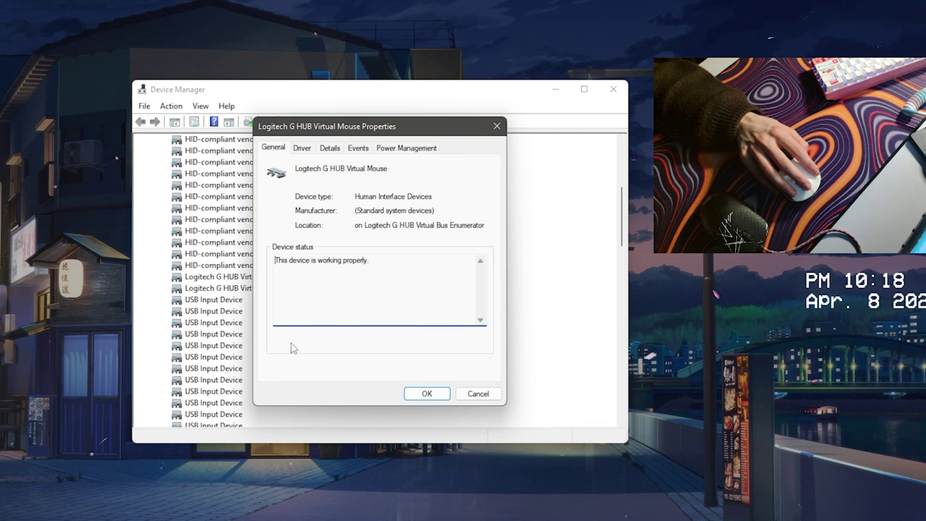
click(412, 148)
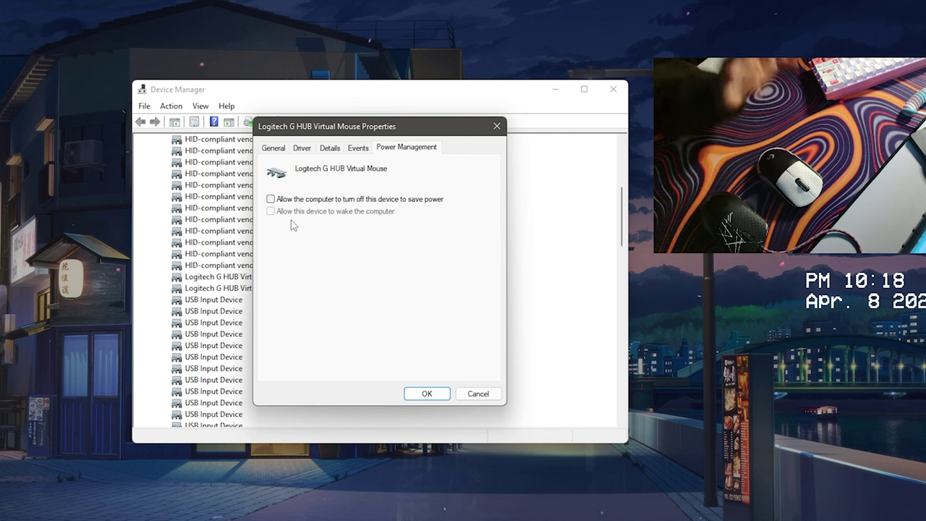
click(426, 395)
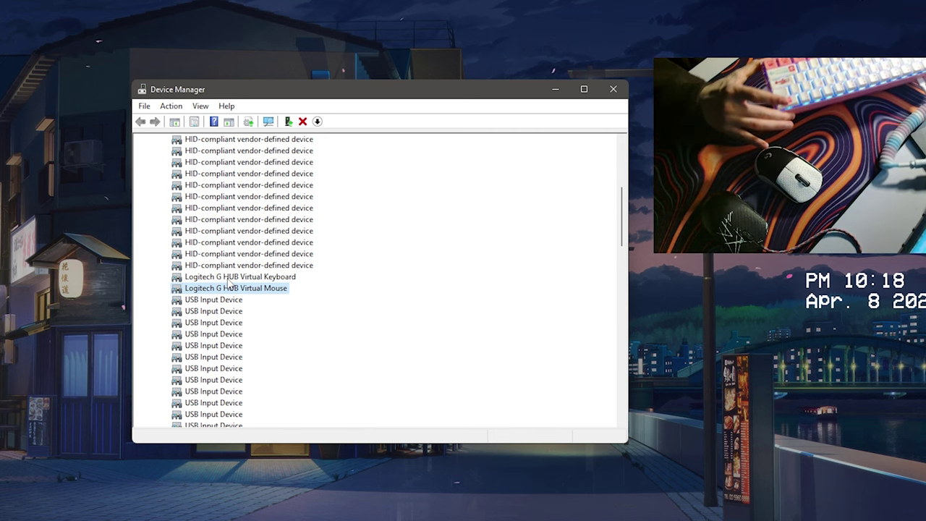
scroll(217, 300, up, 3)
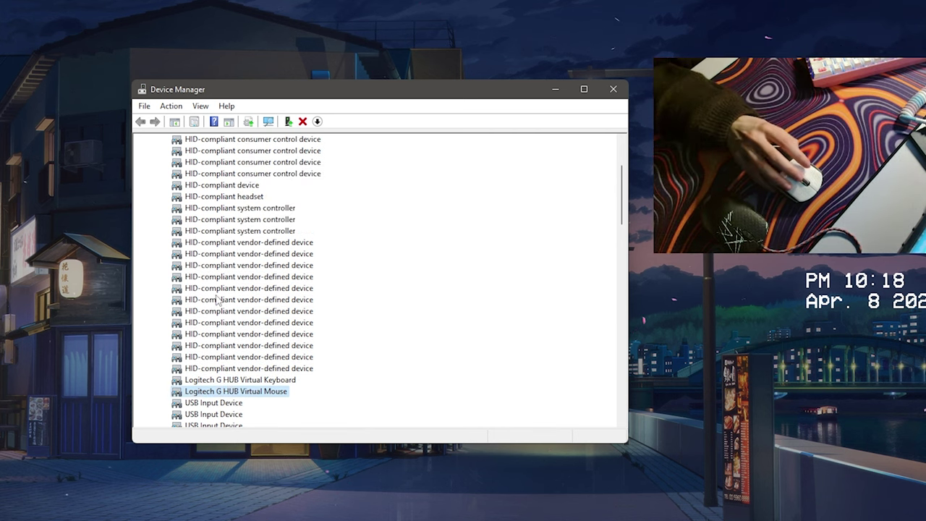
scroll(235, 264, down, 3)
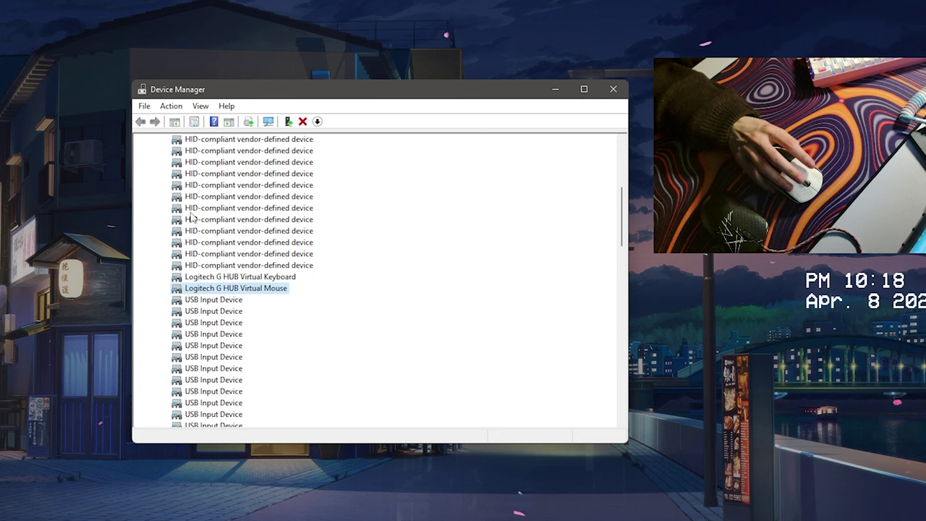
right_click(208, 292)
click(248, 364)
click(406, 148)
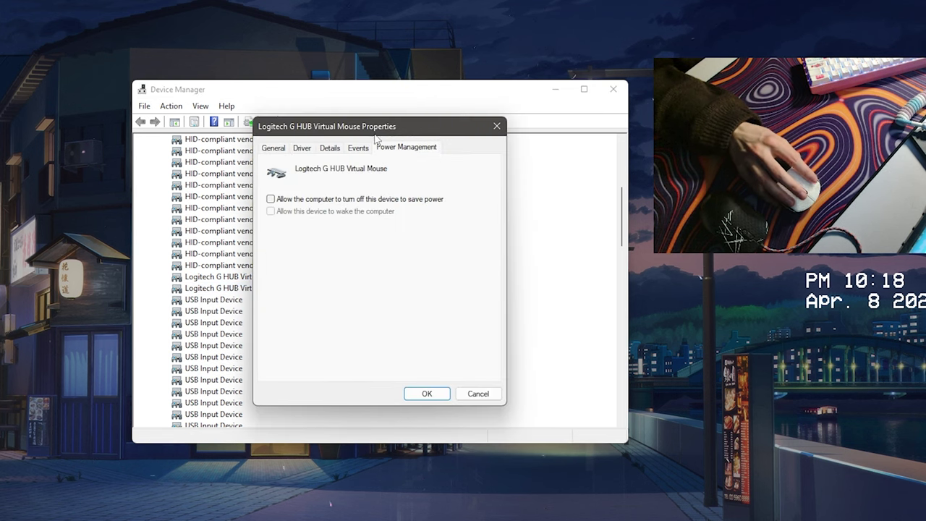
click(421, 394)
scroll(354, 326, down, 4)
scroll(302, 334, up, 5)
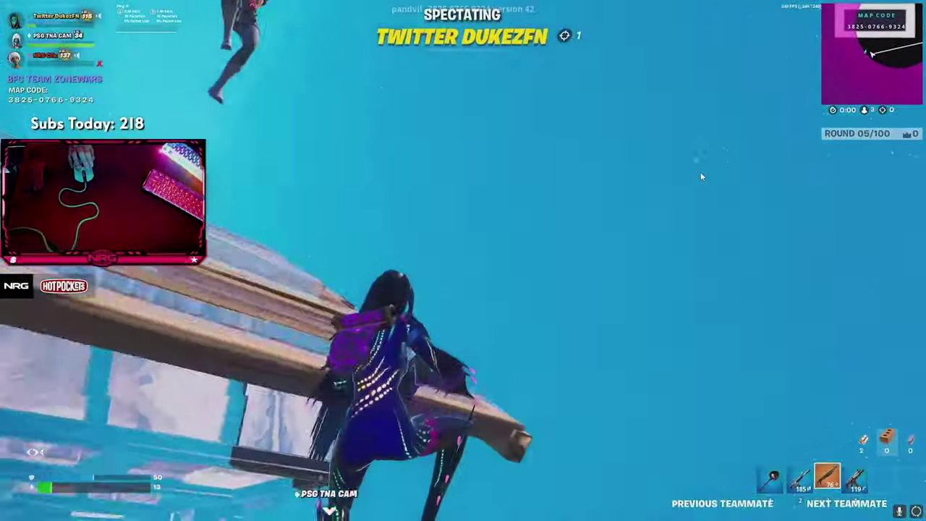
Step: Move the Fortnite spectator camera to the next teammate with NEXT TEAMMATE
click(858, 506)
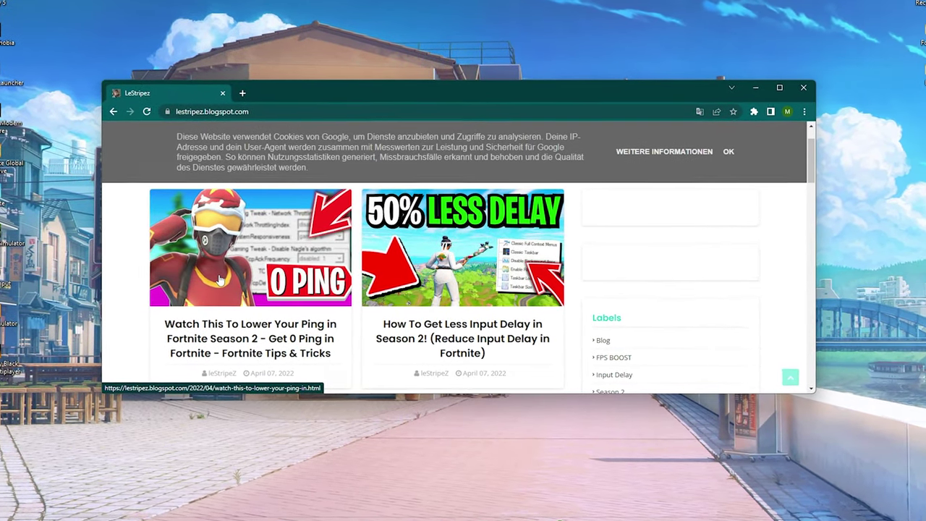
Step: Open the LeStripez blog article about lowering ping
scroll(217, 304, down, 1)
scroll(217, 319, up, 1)
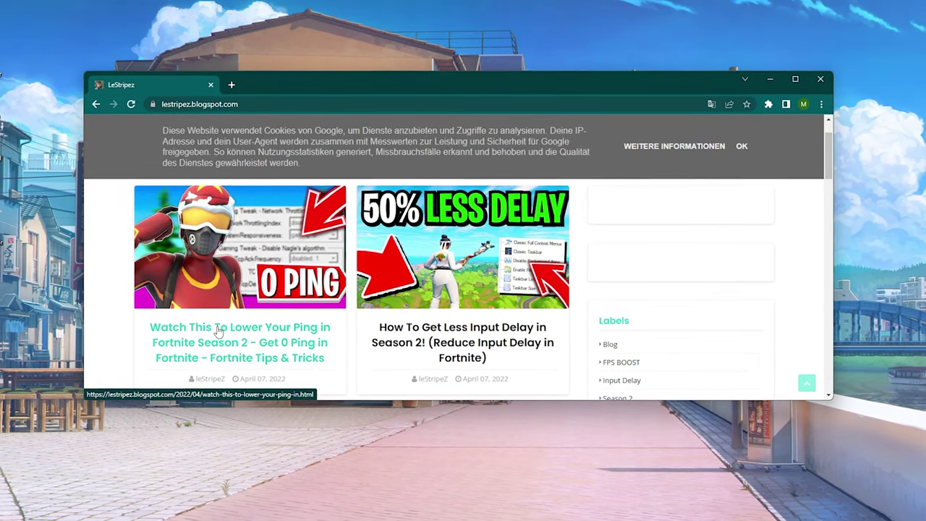
click(214, 331)
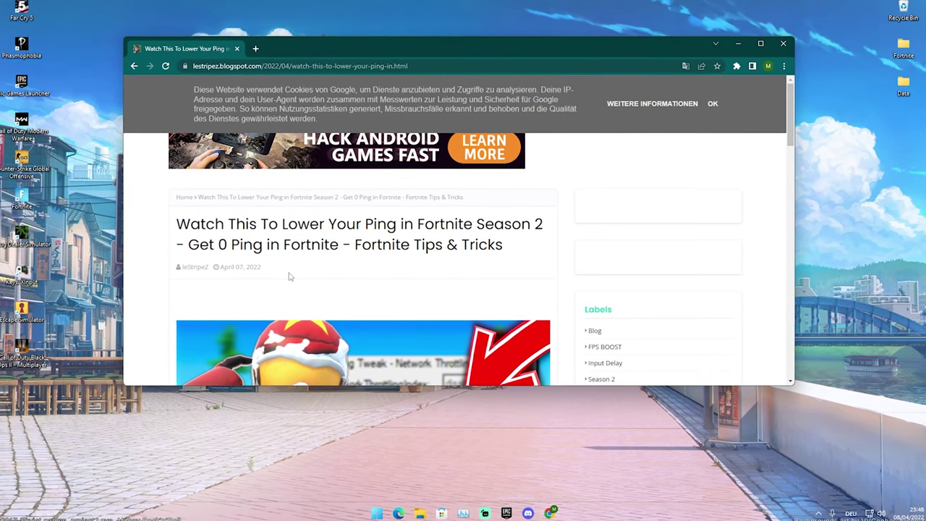
Step: Follow the post's download link to the Network Optmization Pack.zip in a new tab, then close Chrome
scroll(289, 275, down, 2)
scroll(283, 281, down, 10)
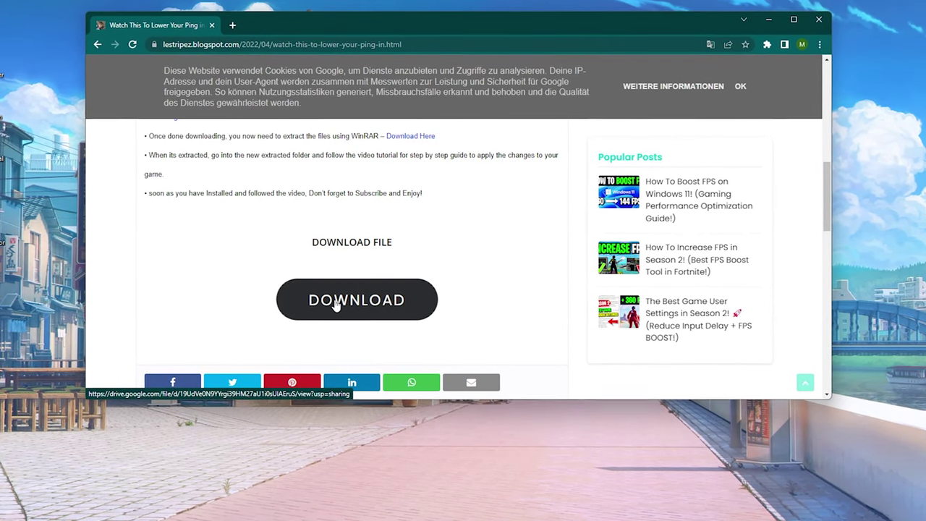
click(335, 306)
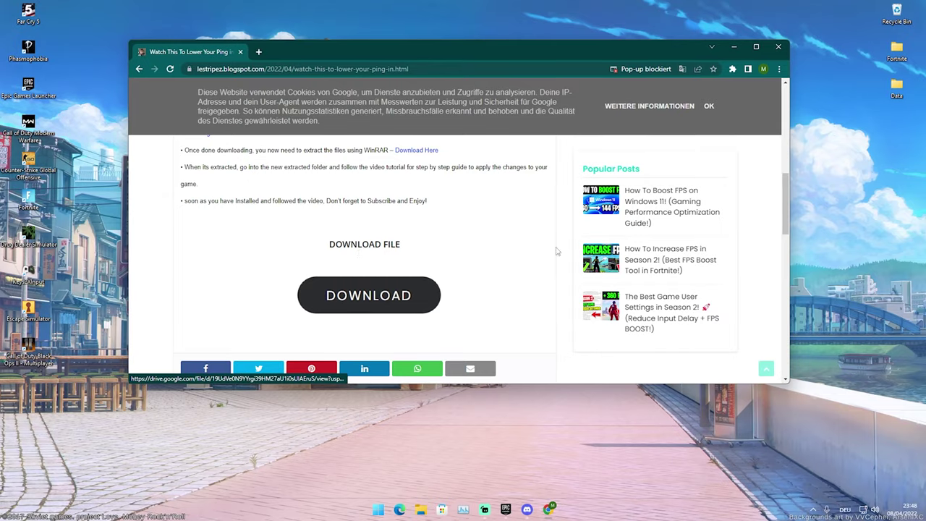
click(347, 294)
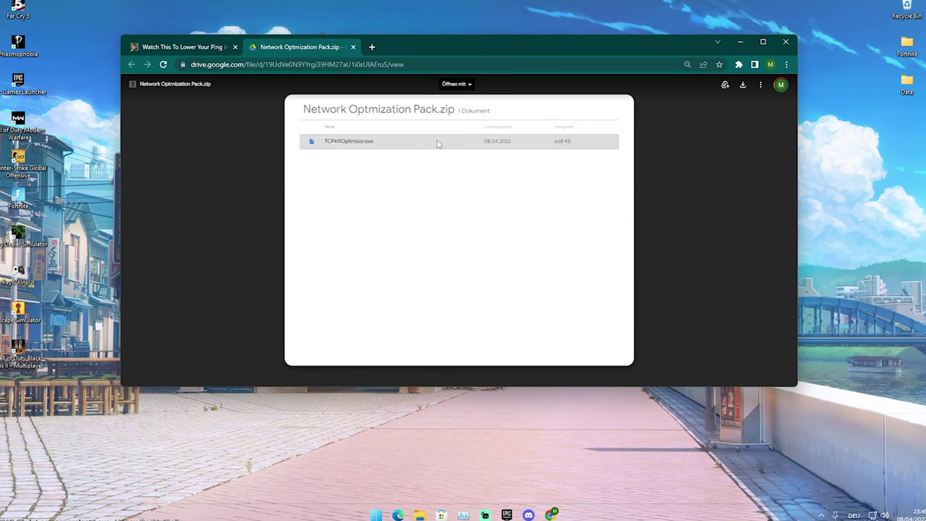
click(786, 42)
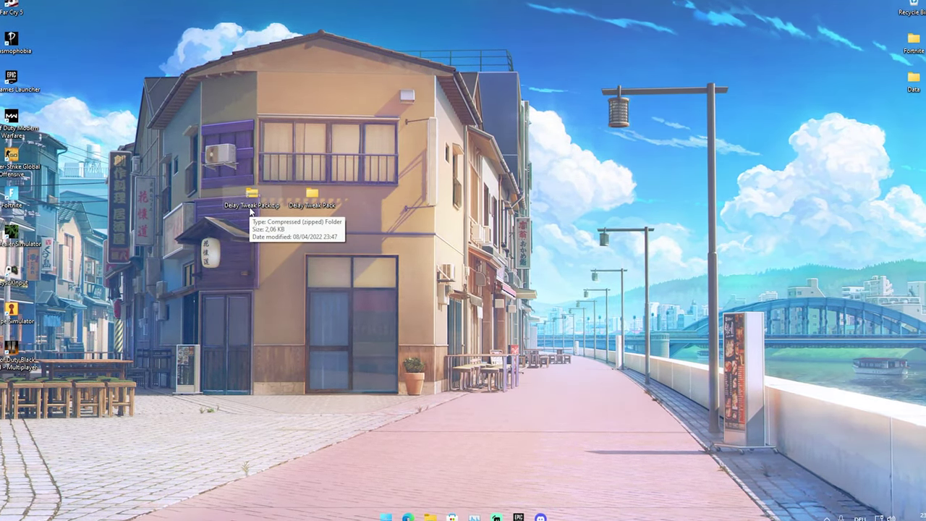
Step: Open the extracted Delay Tweak Pack folder and go into Mouse & Keyboard Latency\Keyboard
right_click(257, 197)
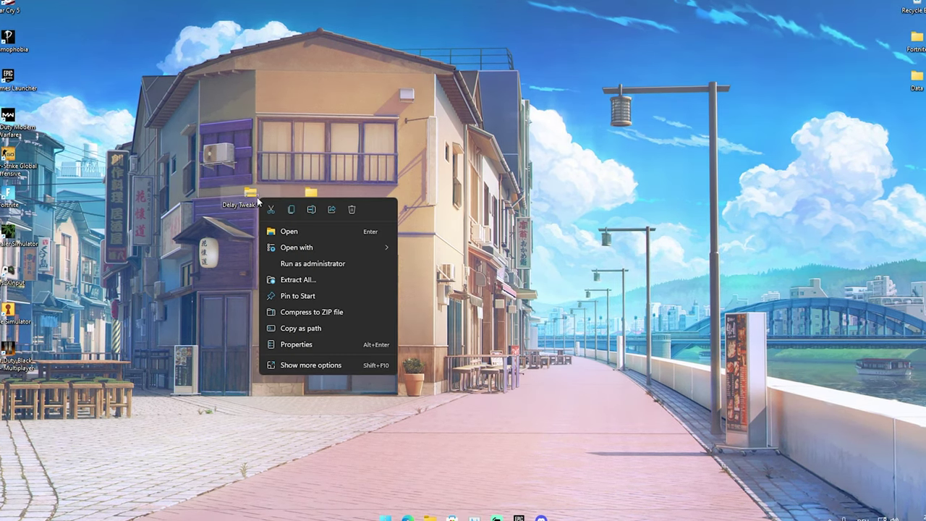
click(343, 205)
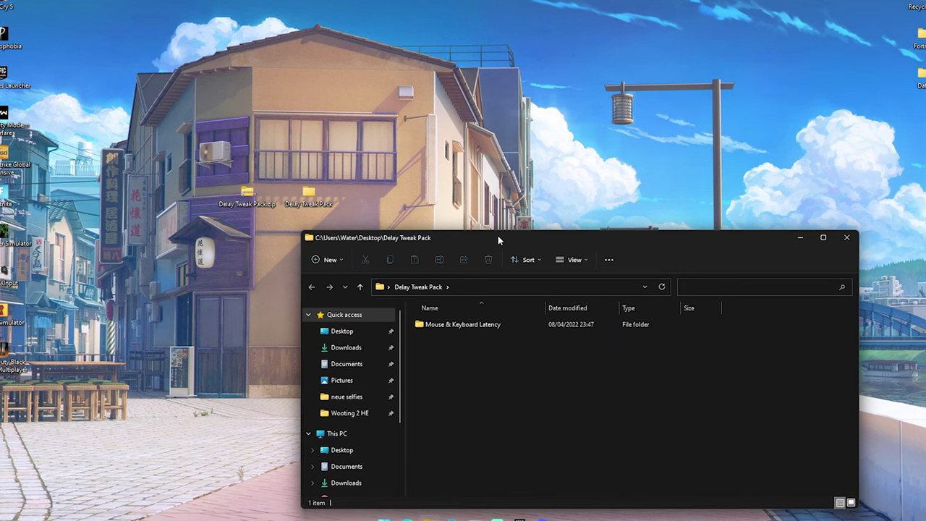
drag(498, 235, 352, 122)
double_click(310, 209)
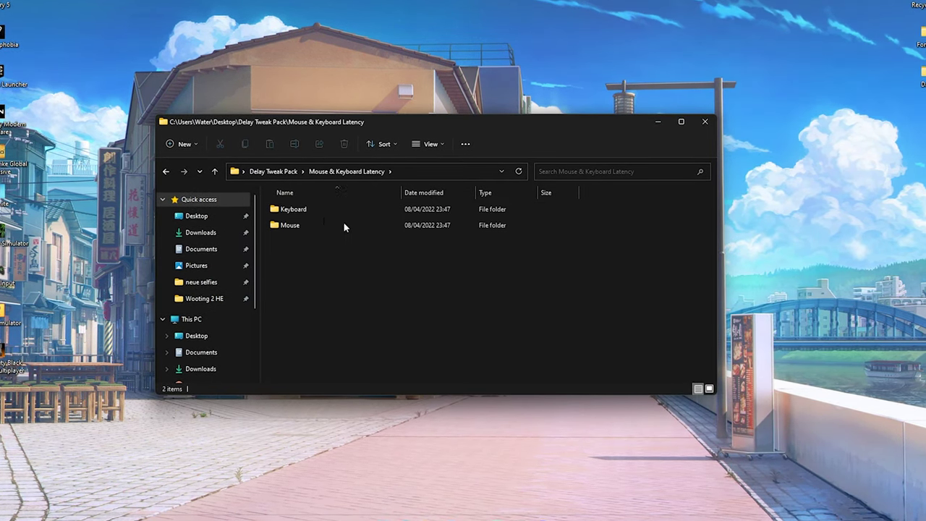
double_click(323, 212)
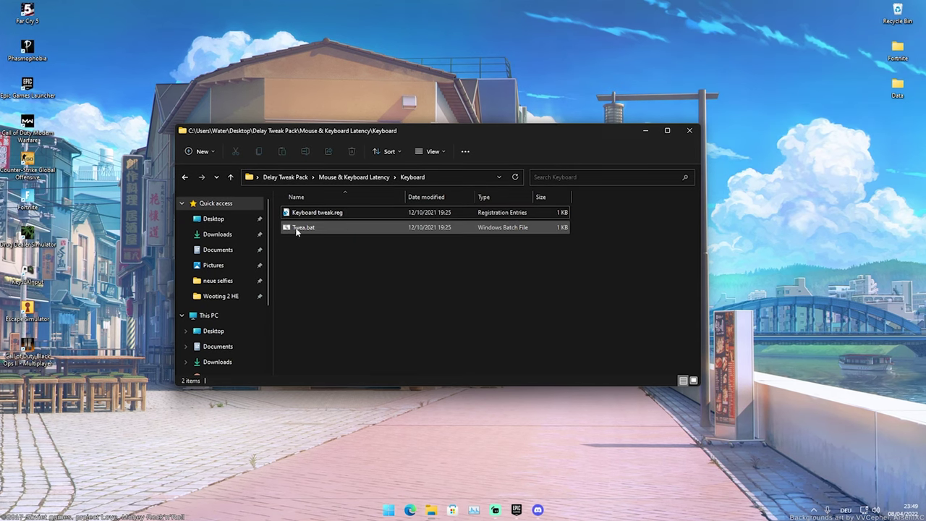
Step: Merge Keyboard tweak.reg into the registry and dismiss the success message
double_click(304, 213)
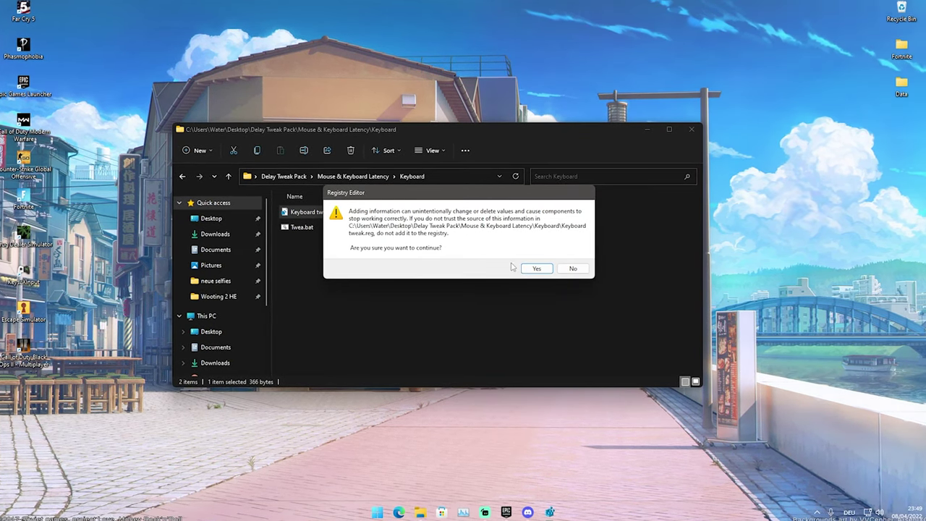
click(529, 270)
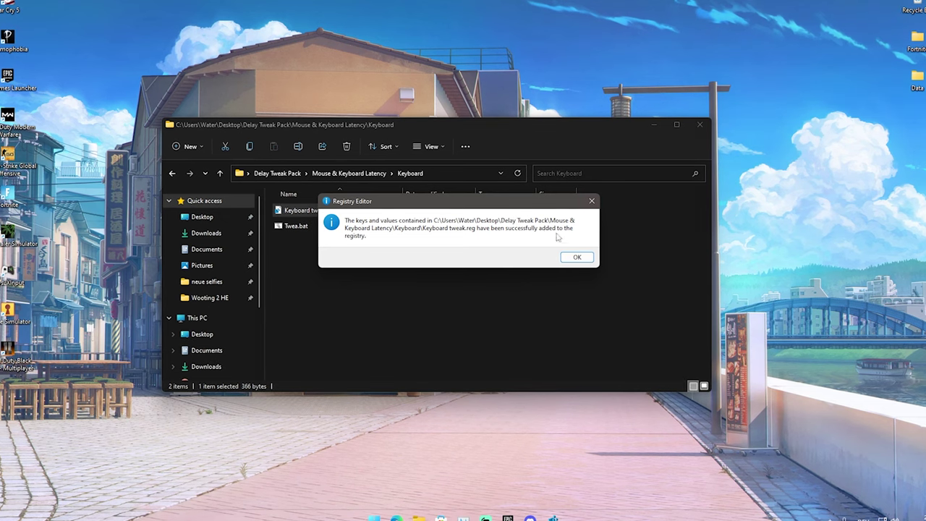
click(570, 257)
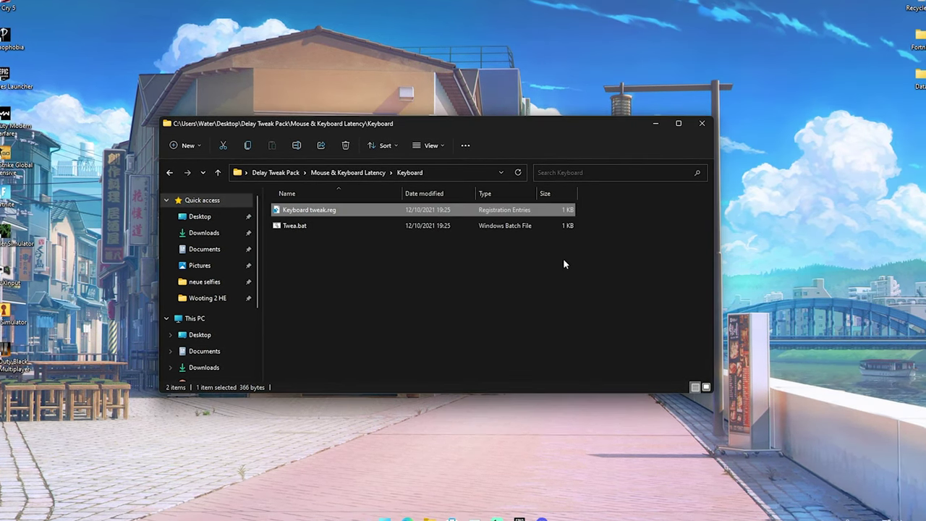
Step: Go to the Mouse folder and merge Mouse tweak.reg into the registry
click(170, 173)
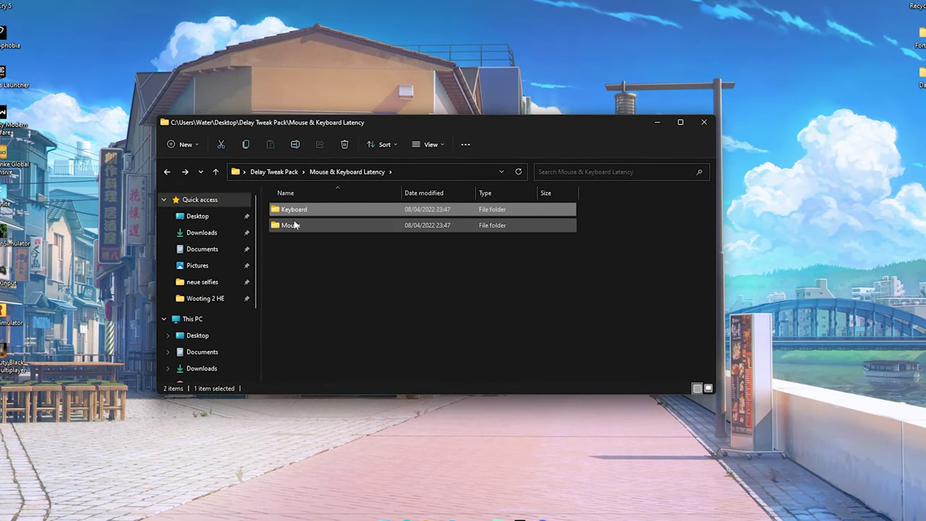
double_click(290, 224)
double_click(302, 224)
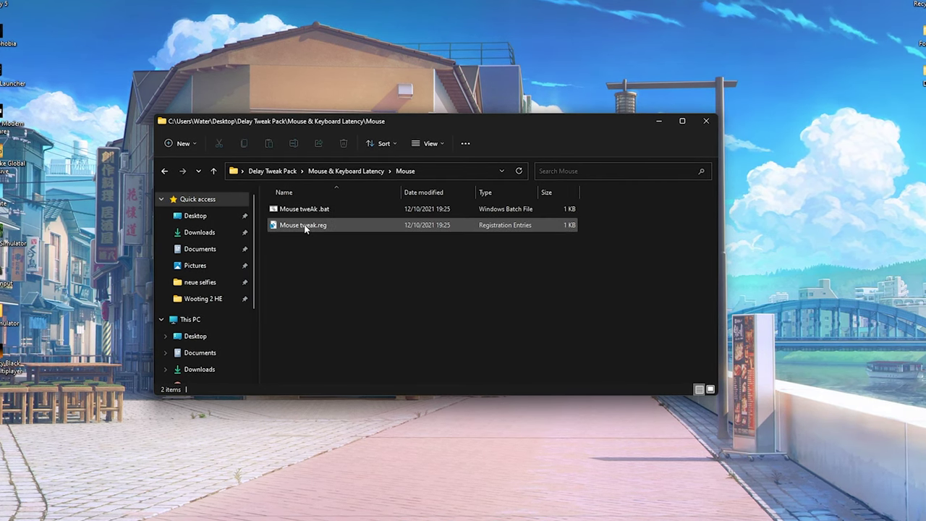
click(541, 268)
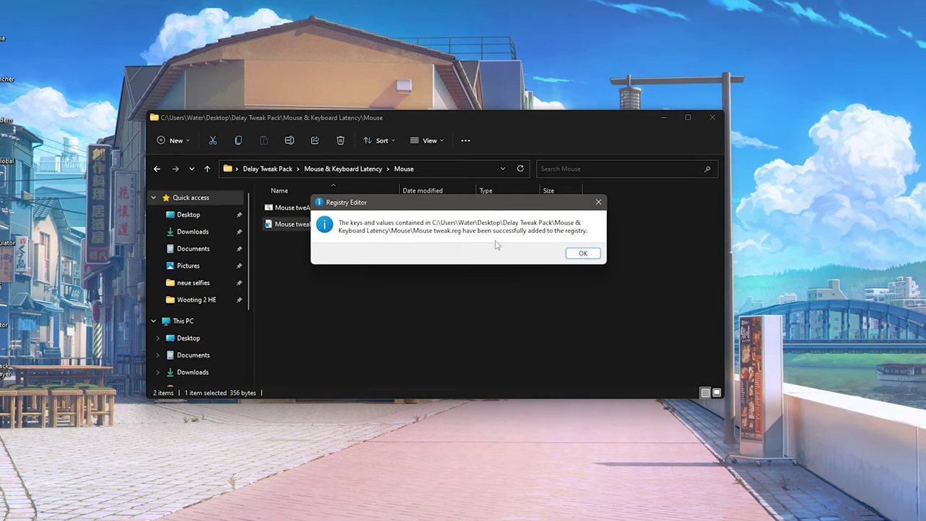
click(583, 253)
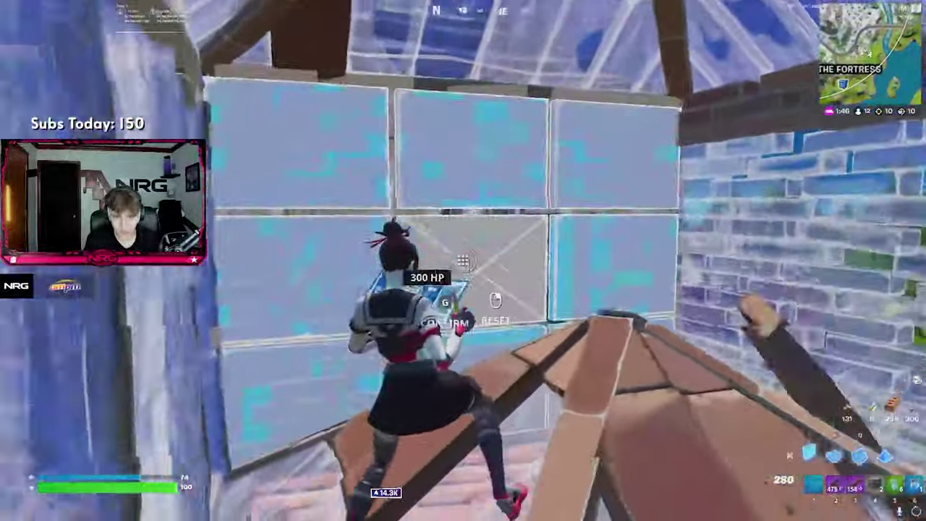
Step: Land two shotgun hits on the opponent, one for 29 damage, then ready the Small Shield Potion
click(463, 261)
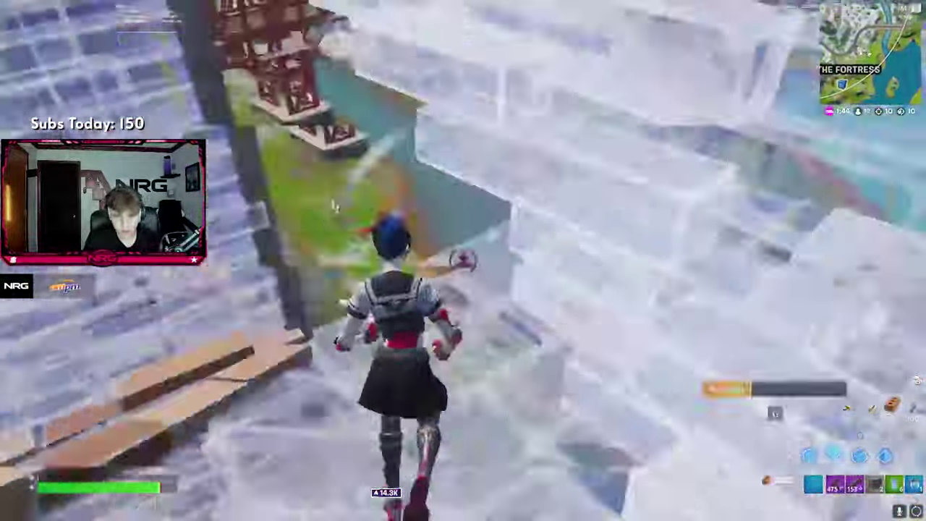
click(463, 260)
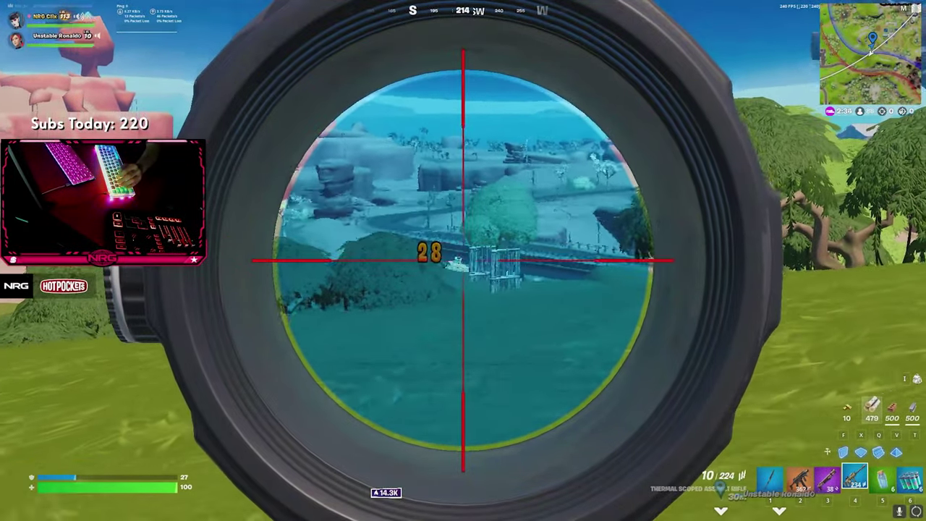
key(5)
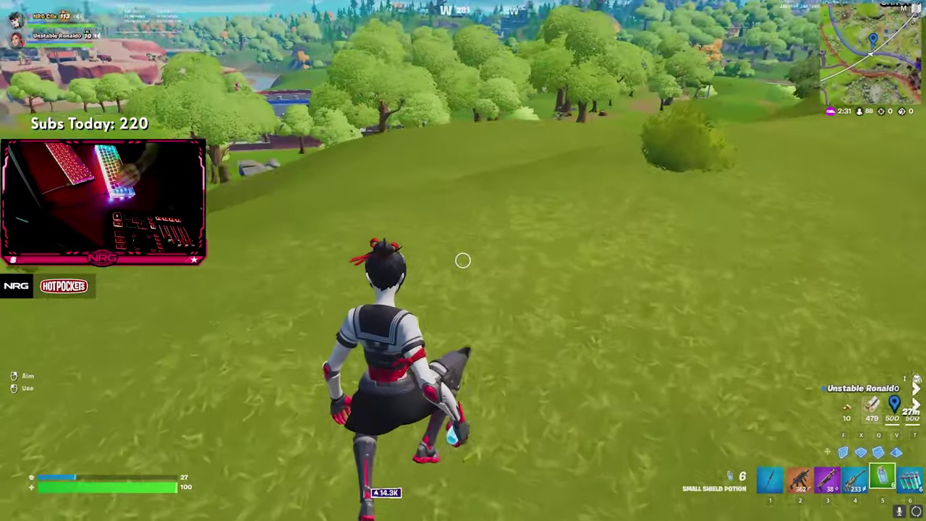
Step: Run up the hill placing wooden builds, then switch to the Chug Splash
mouse_move(463, 260)
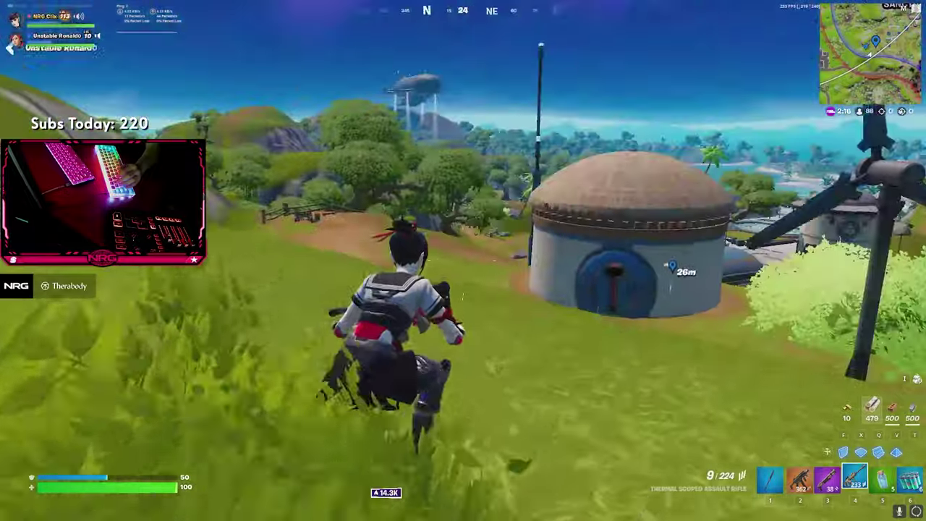
key(w)
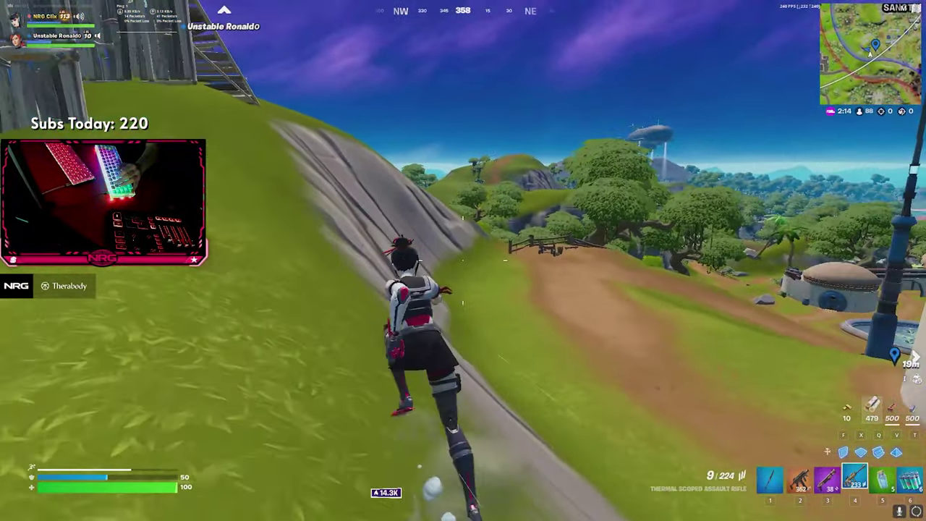
key(w)
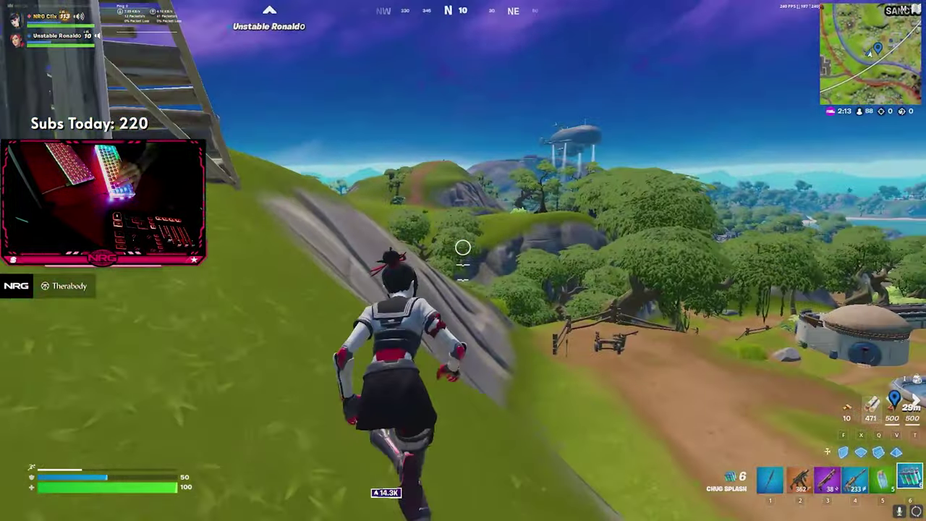
key(6)
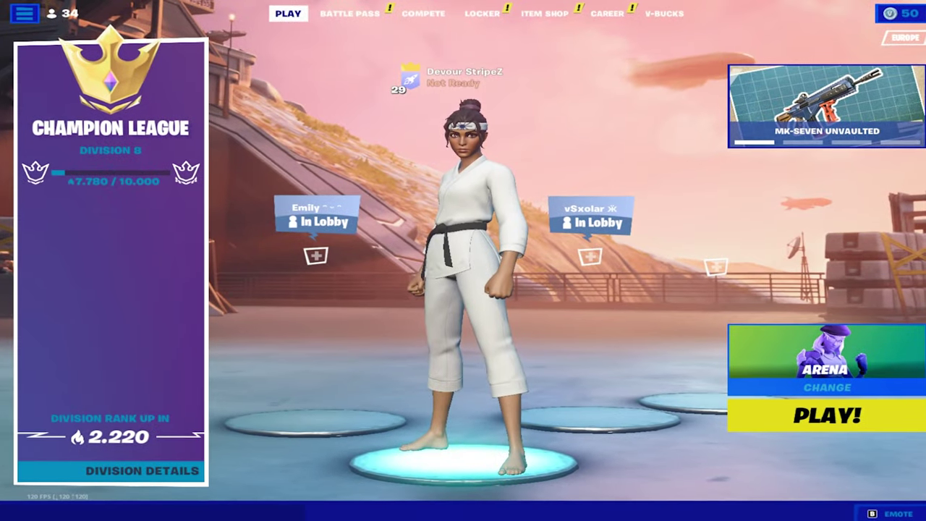